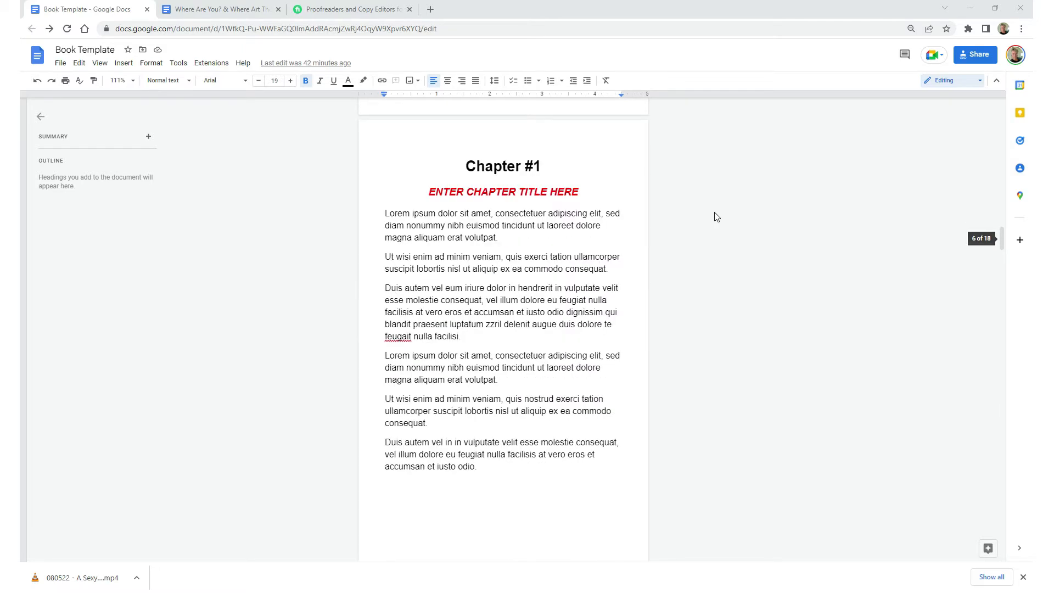
- Look through the book template's chapter pages and the front matter and table of contents of the manuscript "Where Are You? & Where Art Thou?"
scroll(716, 217, "down", 10)
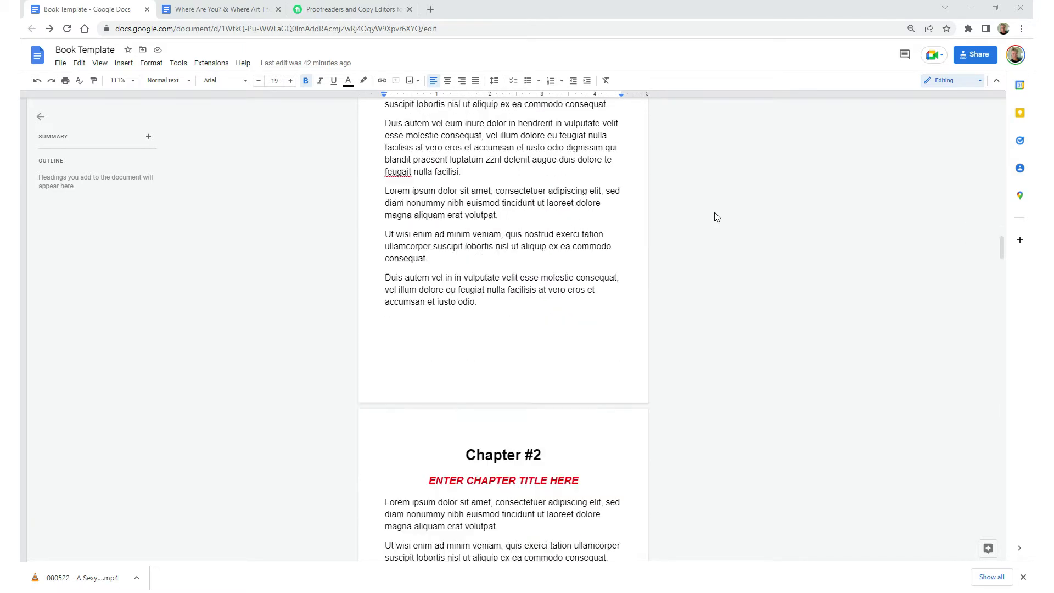
scroll(716, 217, "down", 12)
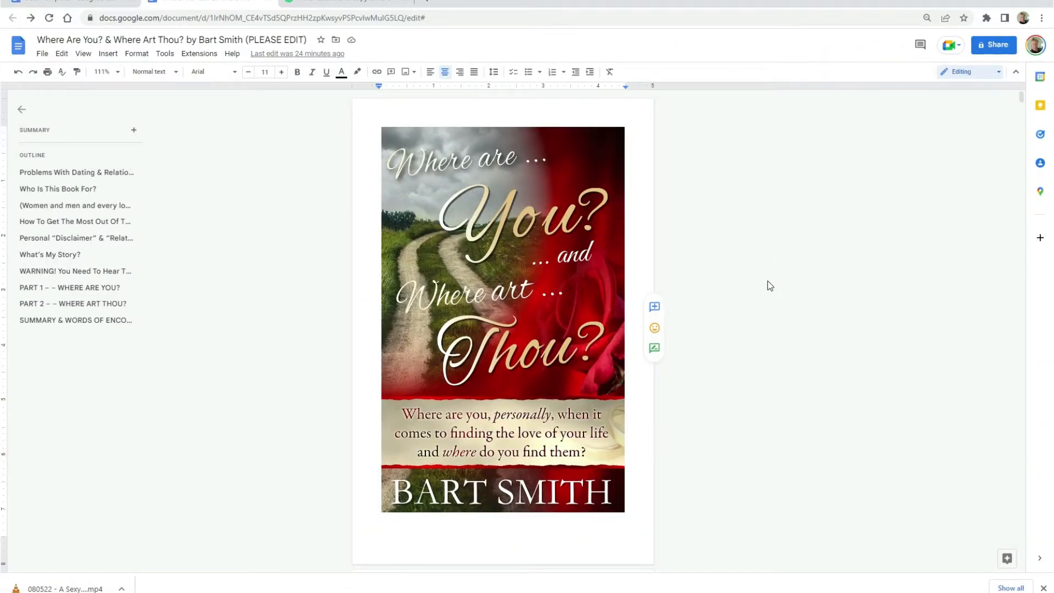
scroll(768, 282, "down", 10)
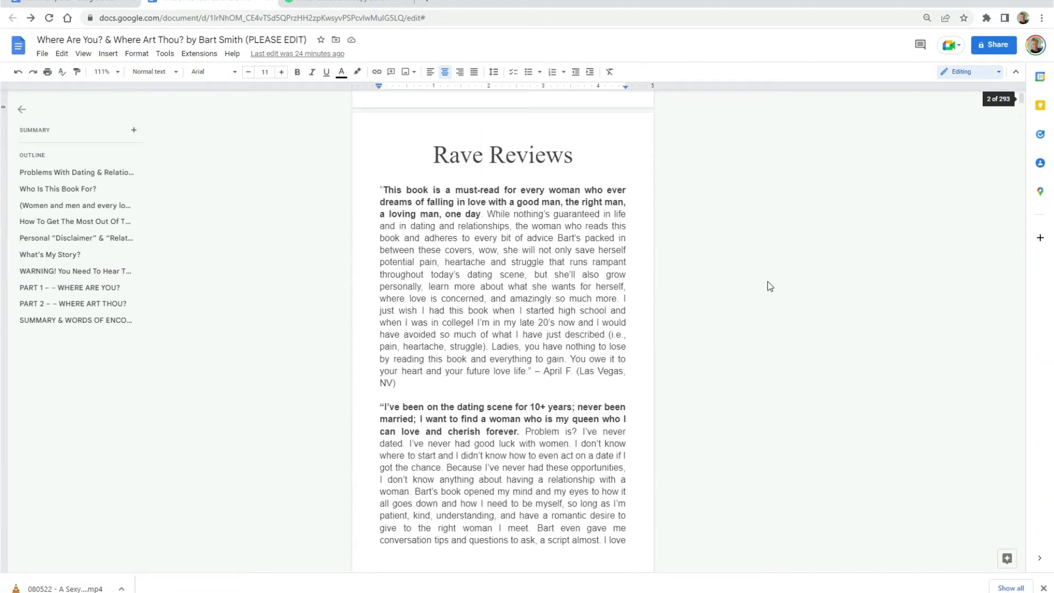
scroll(767, 287, "down", 2)
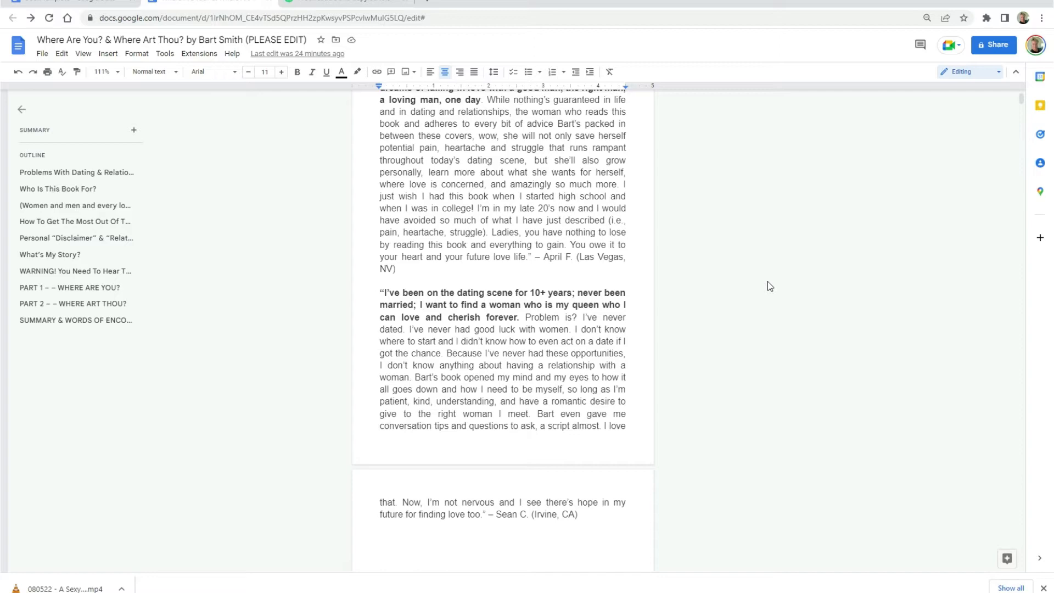
scroll(768, 282, "down", 15)
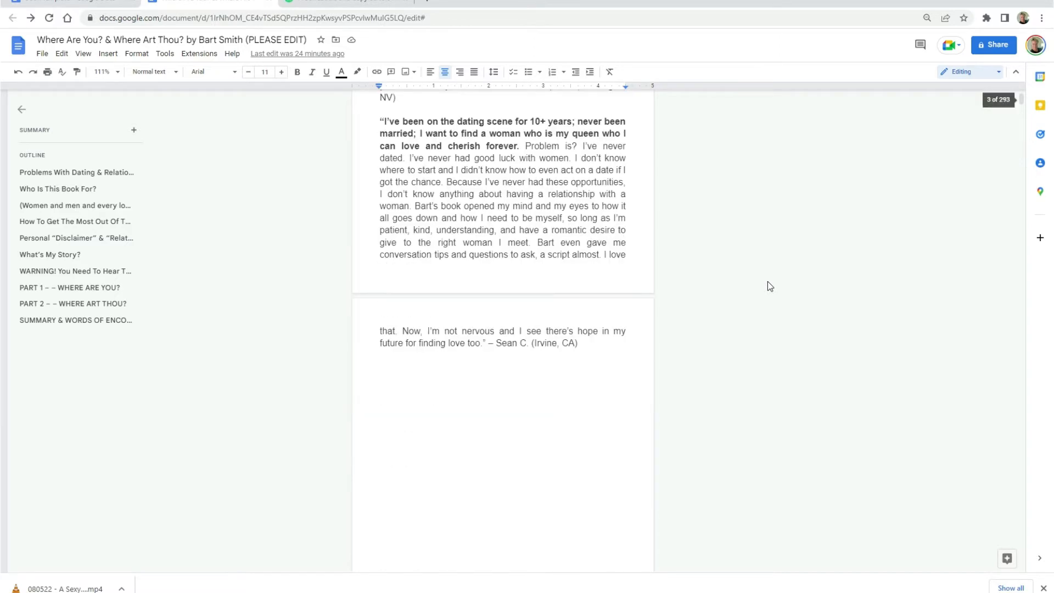
scroll(768, 286, "down", 1)
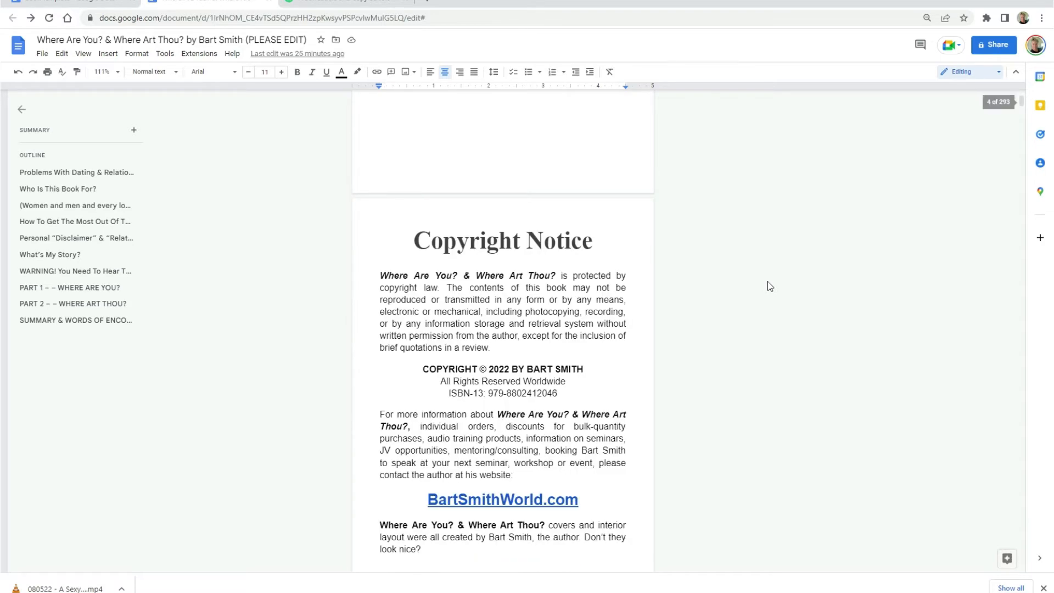
scroll(767, 286, "down", 2)
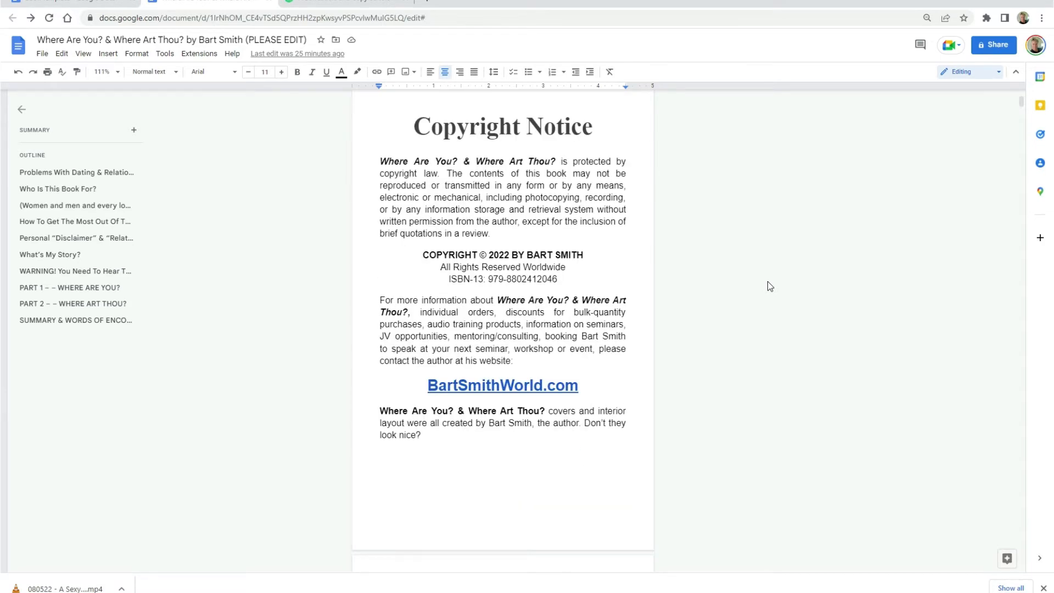
scroll(768, 283, "down", 9)
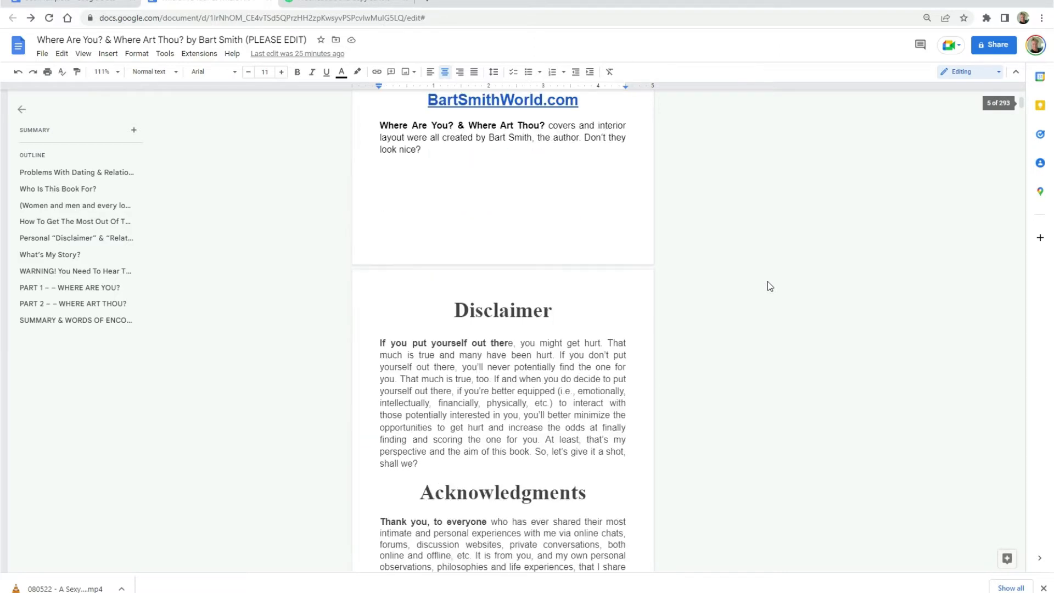
scroll(767, 282, "down", 13)
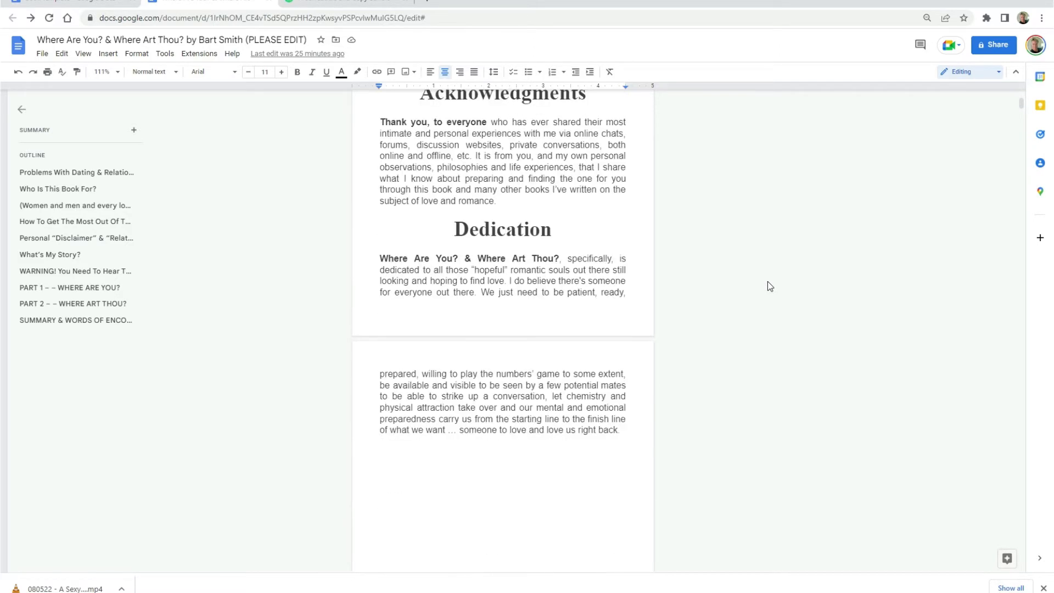
scroll(767, 285, "down", 1)
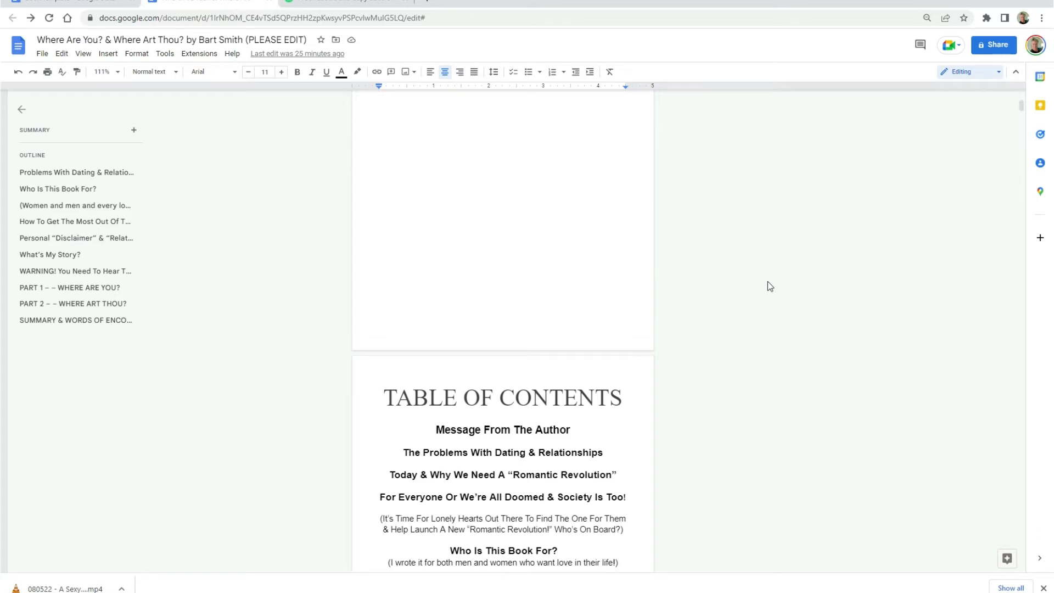
scroll(768, 282, "down", 8)
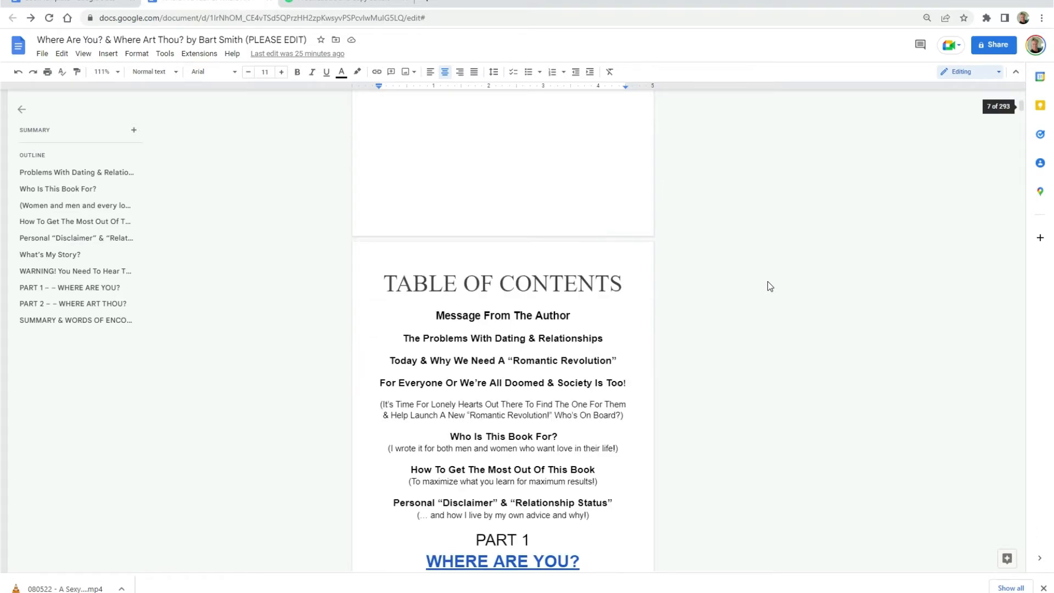
scroll(768, 286, "down", 10)
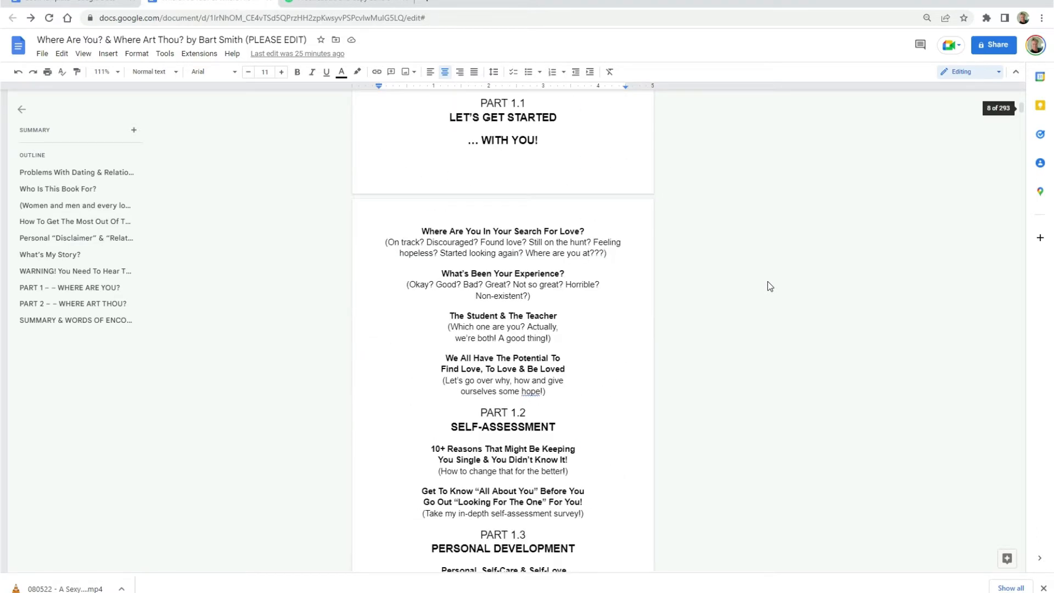
scroll(768, 286, "down", 13)
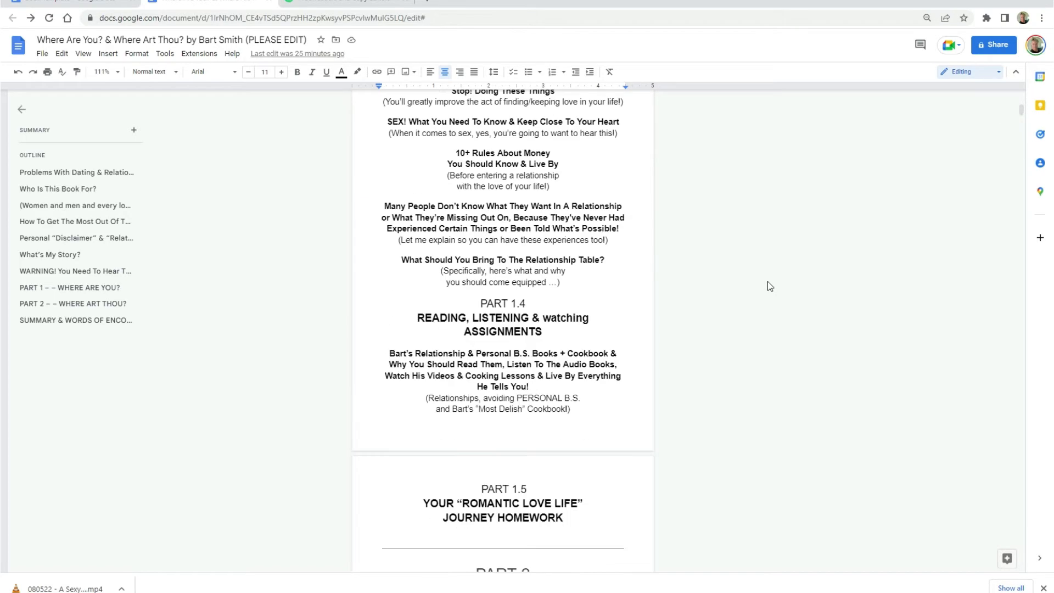
scroll(768, 287, "down", 2)
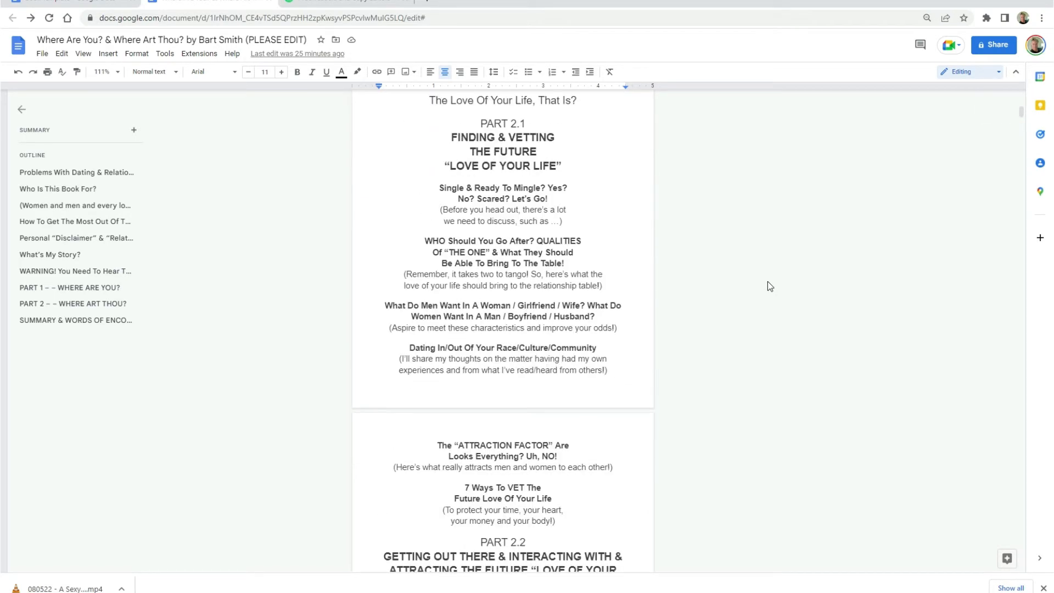
scroll(768, 286, "down", 12)
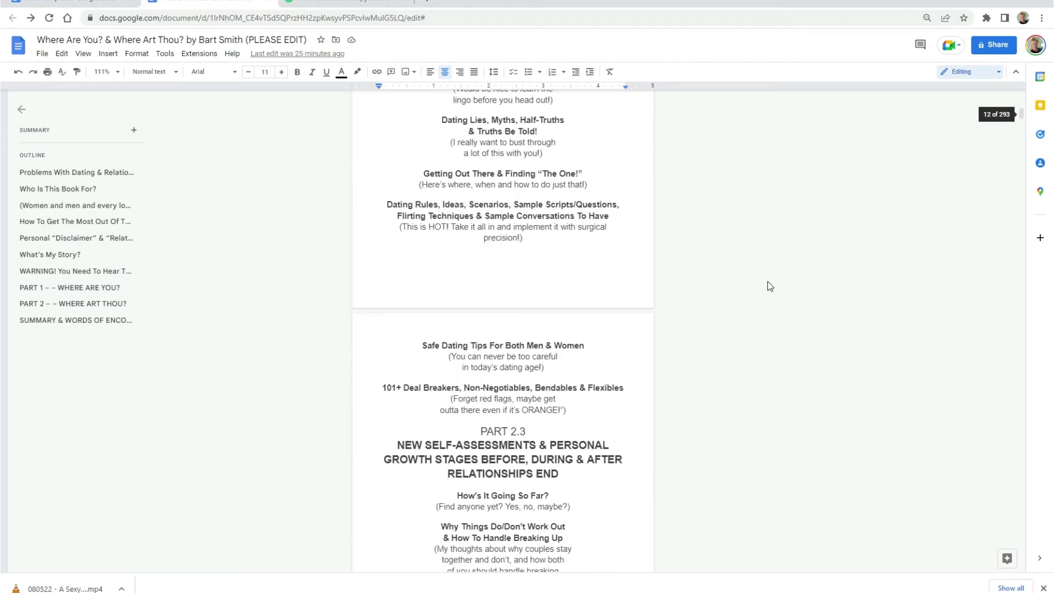
scroll(768, 281, "down", 4)
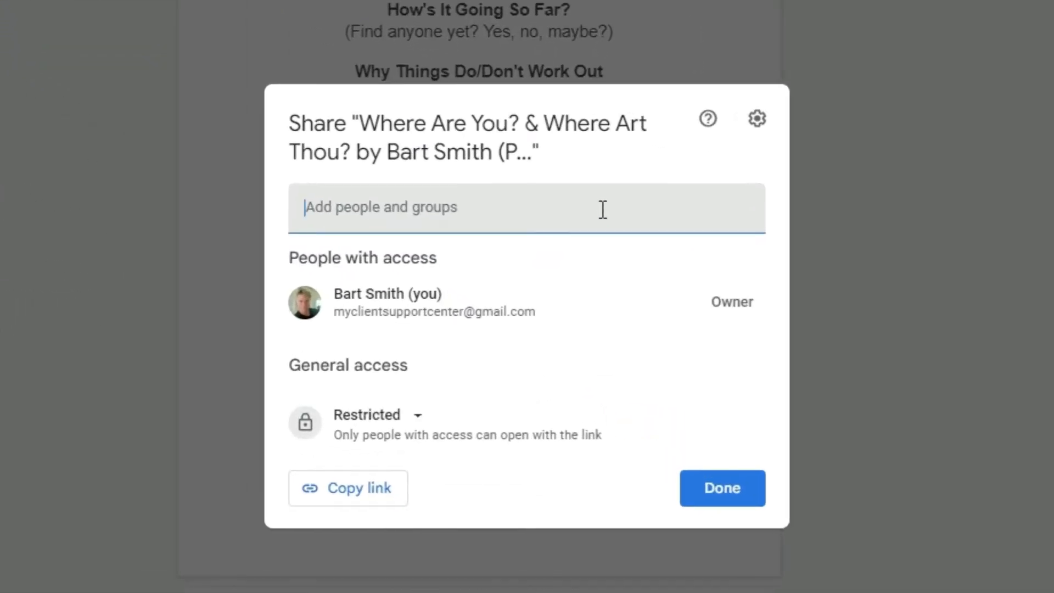
- Add the book editor's e-mail address to the manuscript's sharing invitation with the Editor role
key("ctrl+v")
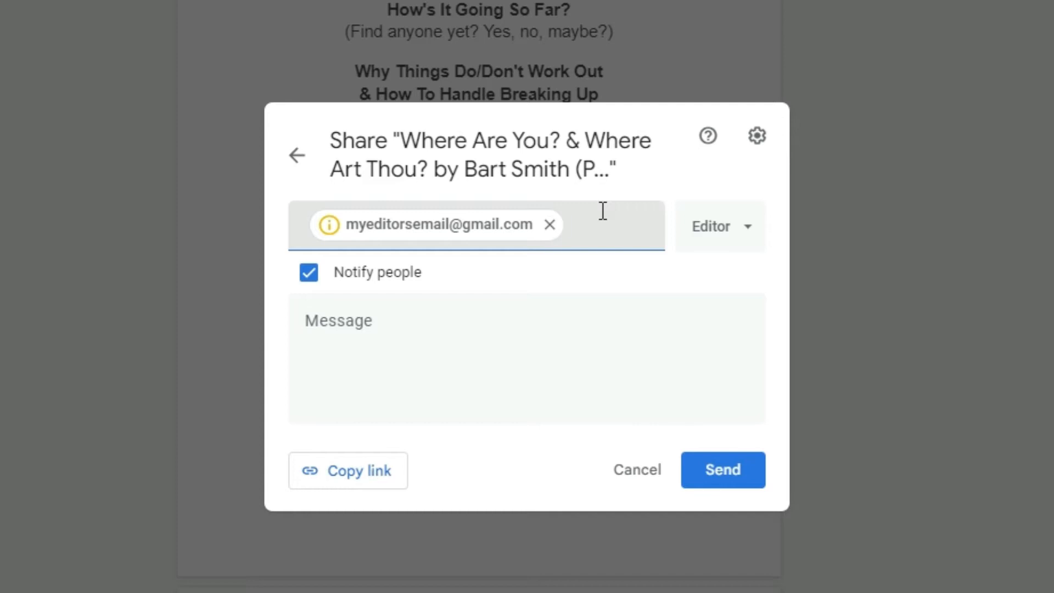
left_click(735, 228)
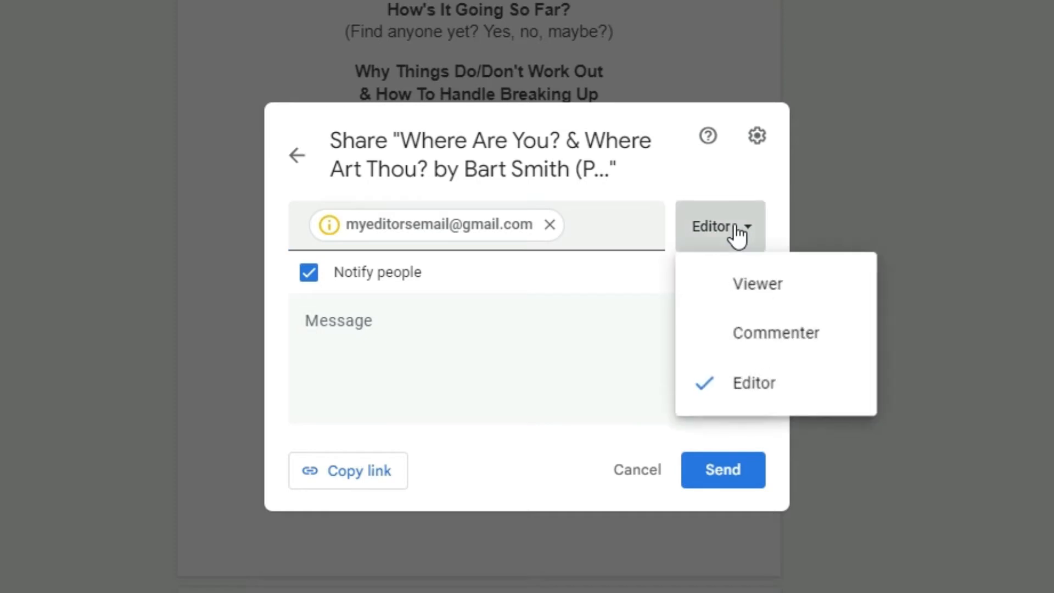
left_click(785, 389)
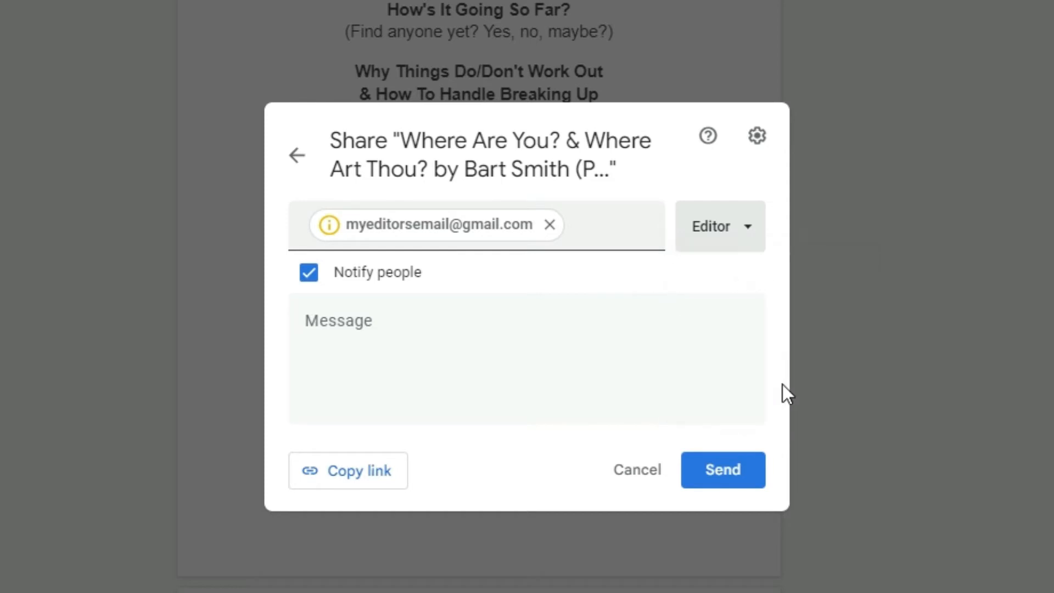
- Send the invitation with the message "Hey (Editor's Name), please edit my book as we discussed. Talk soon!" and copy the document's link
left_click(502, 335)
type("Hey (Editor's Name), please edit my book as we discussed. Talk soon!")
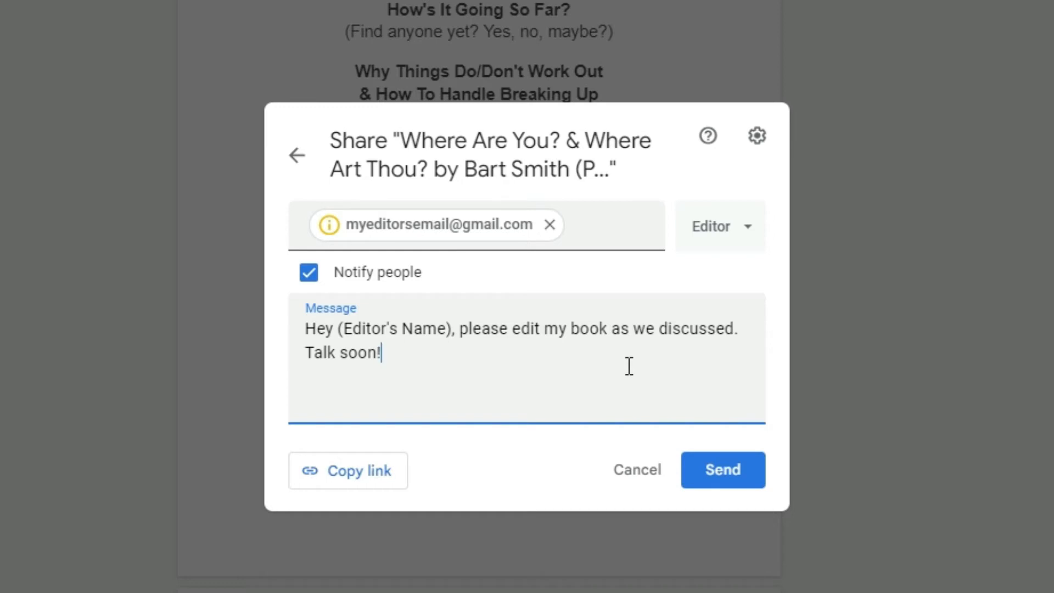
left_click(748, 470)
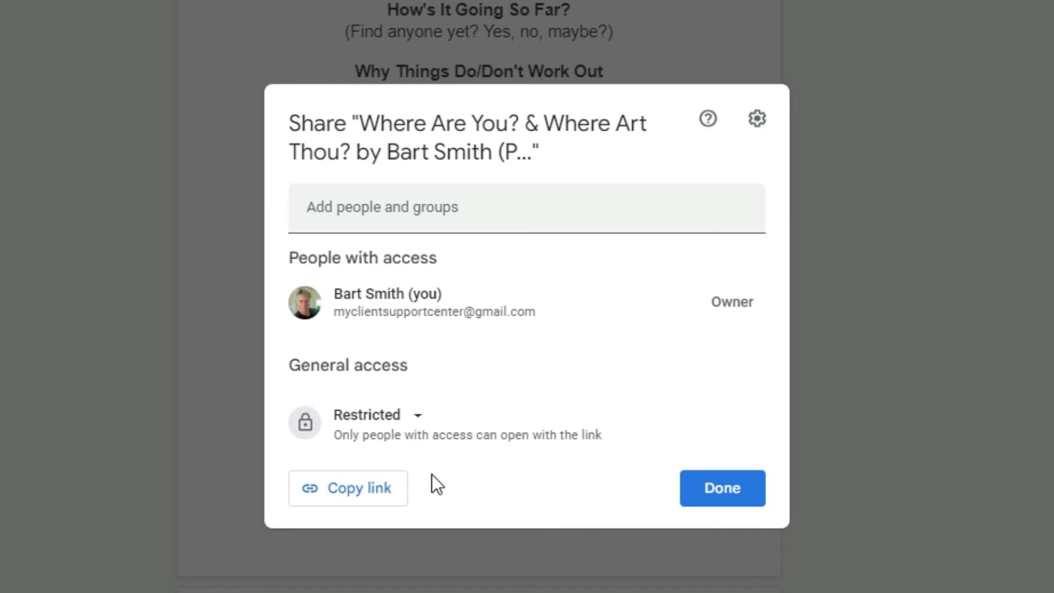
left_click(399, 498)
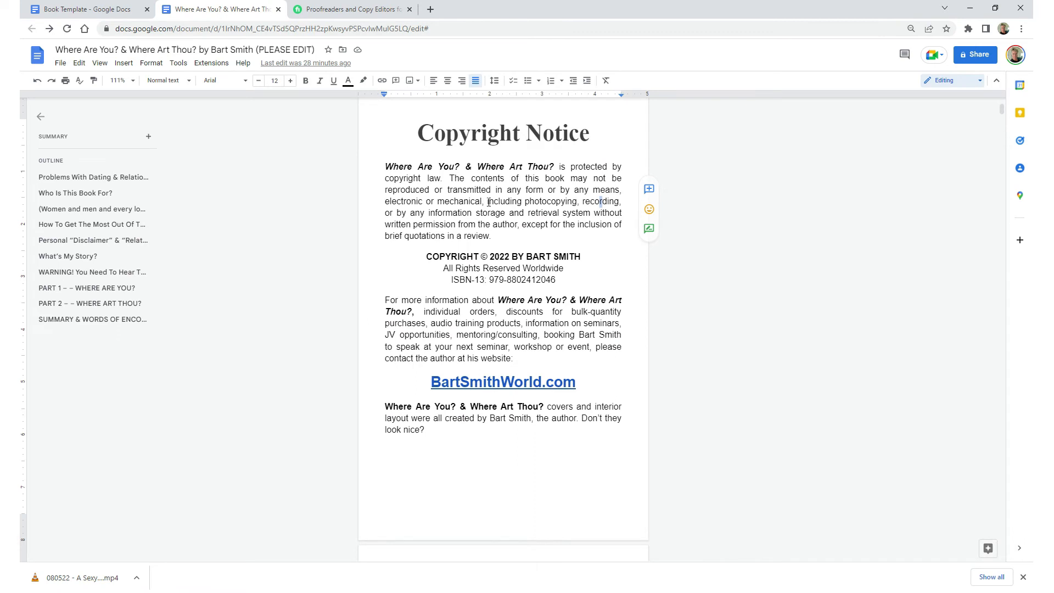
- Colour the words "including photocopying, recording, or by any information storage and retrieval" red in the Copyright Notice's first paragraph
left_click_drag(487, 202, 565, 216)
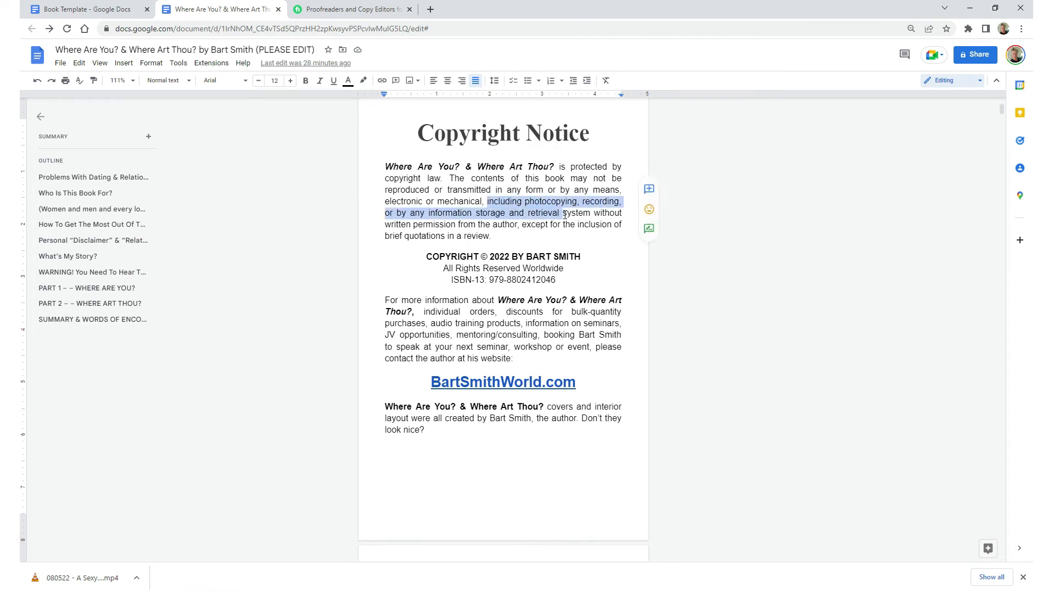
left_click(348, 81)
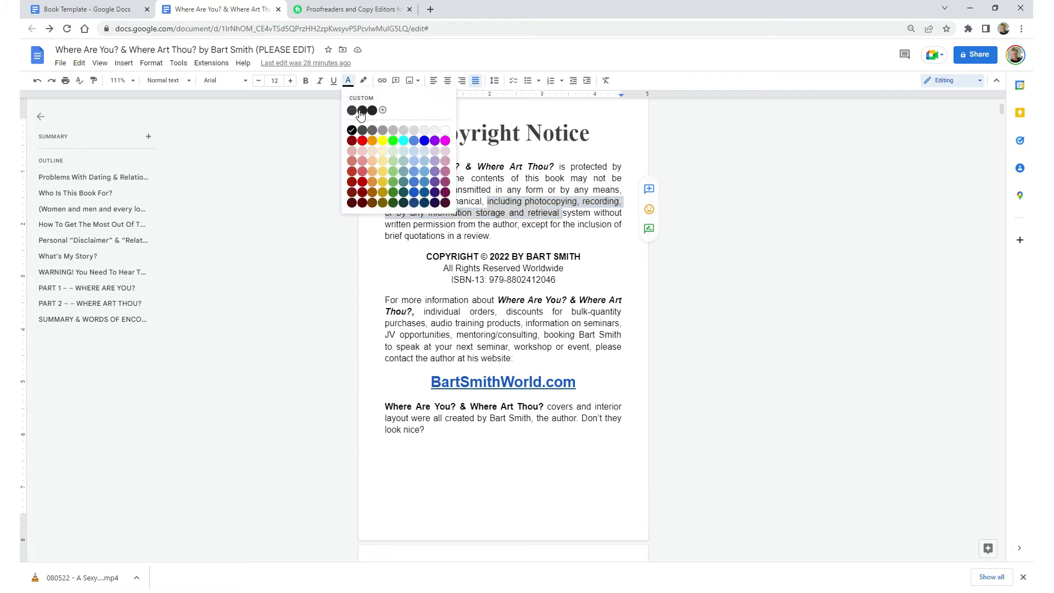
left_click(360, 144)
- Add the comment "I noticed you said ...... and I think it should be reworded let's talk." to the Copyright Notice's first paragraph
left_click(537, 189)
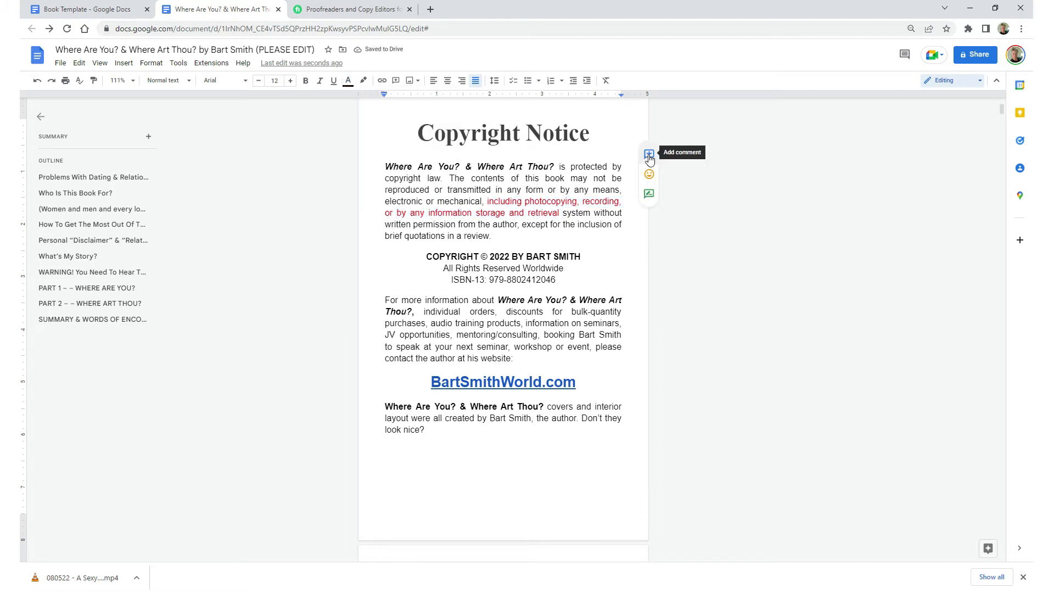
left_click(649, 156)
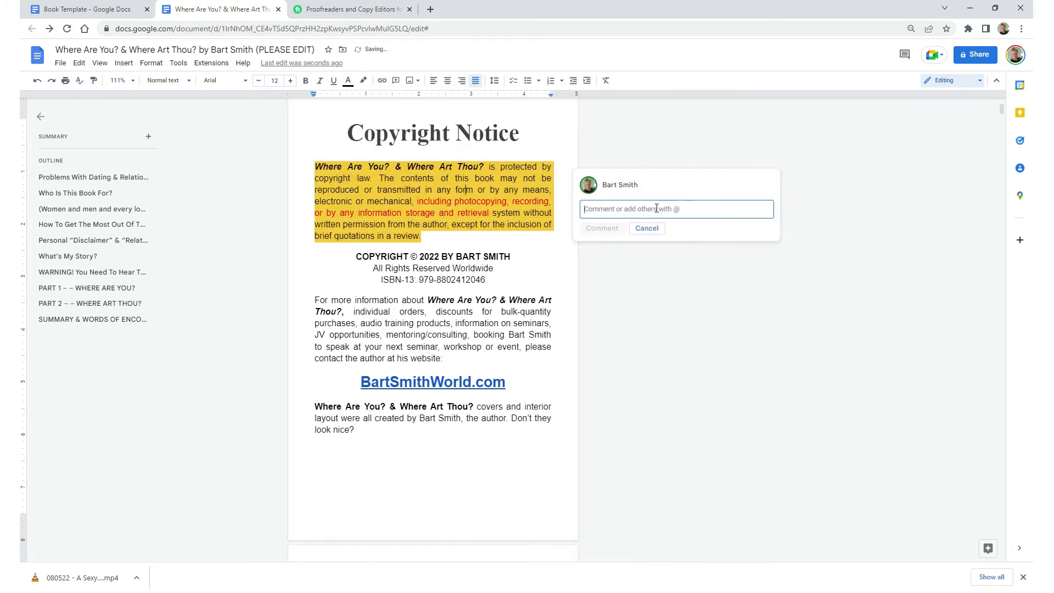
type("I notice")
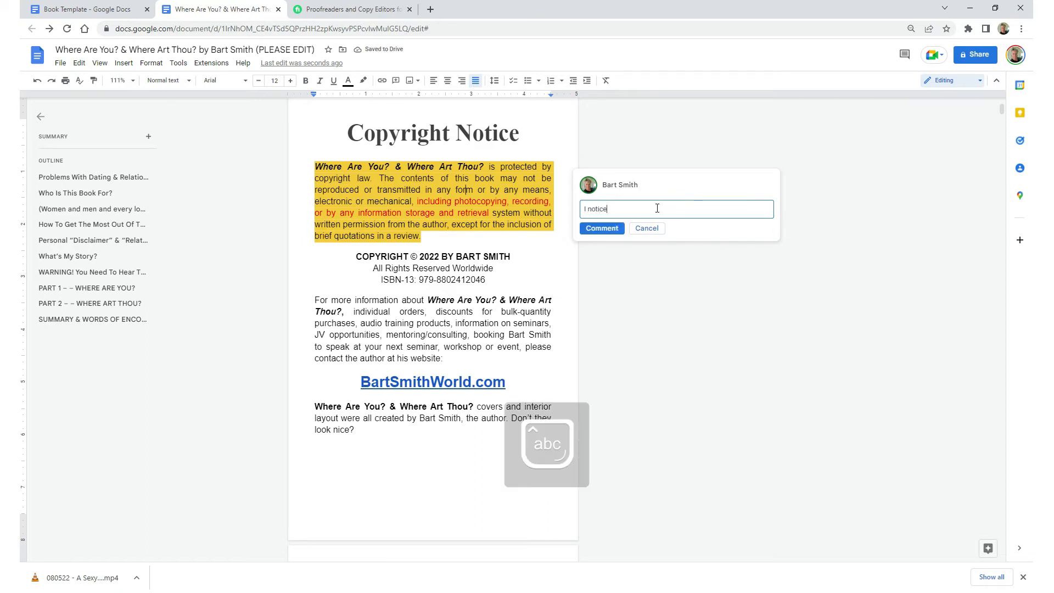
type("d you said ")
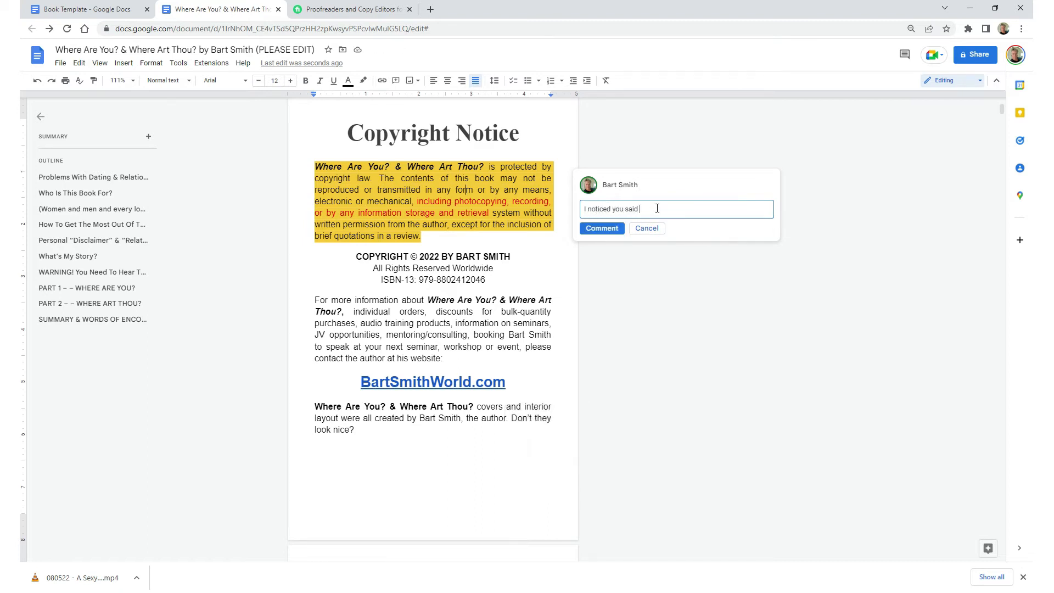
type("...... and I think it should be reworded lets")
key("BackSpace")
key("BackSpace")
type("'s talk.")
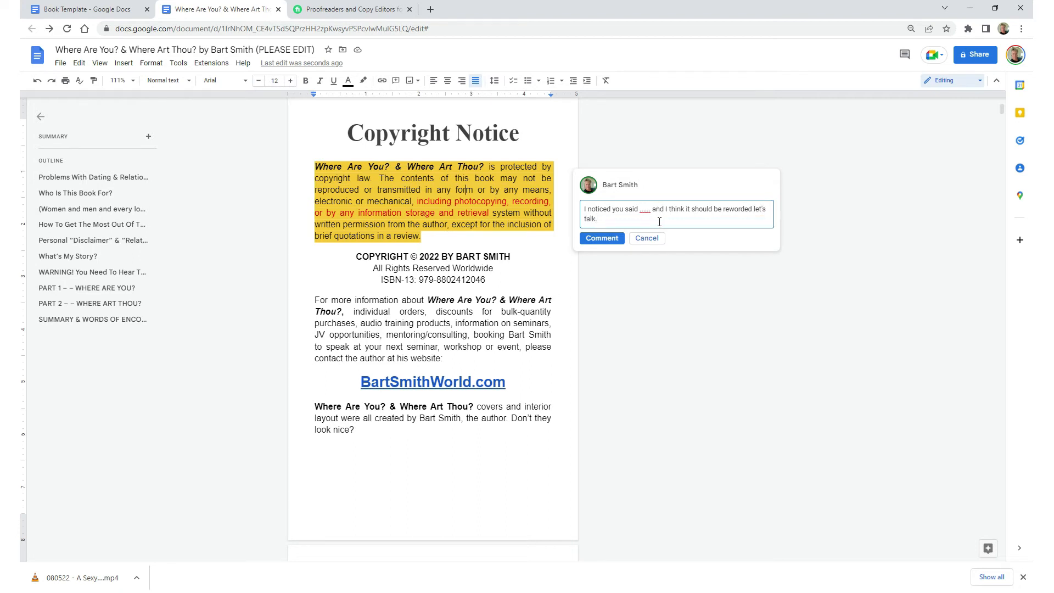
left_click(603, 238)
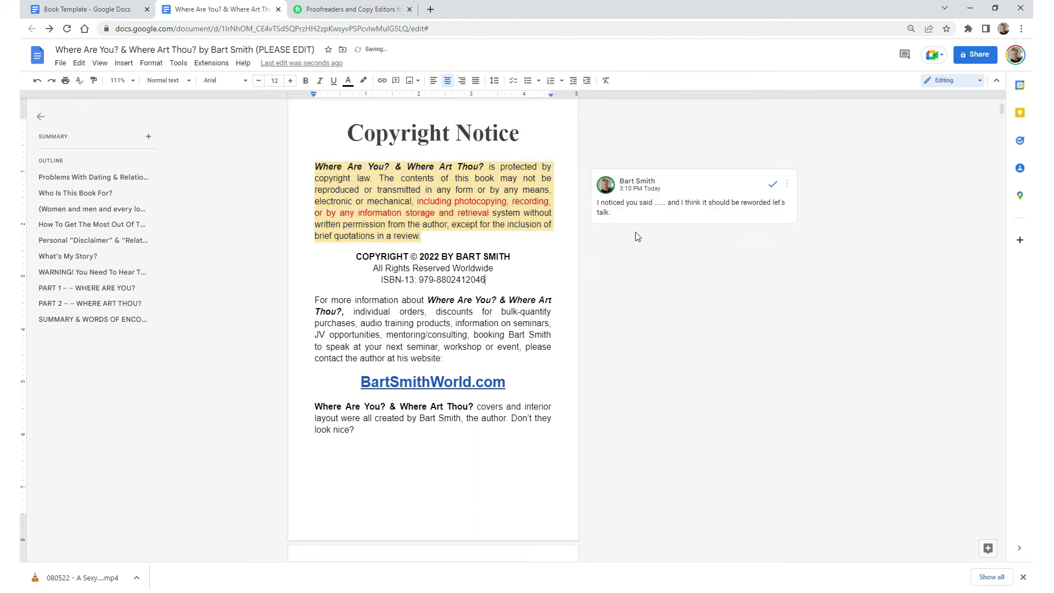
left_click(789, 185)
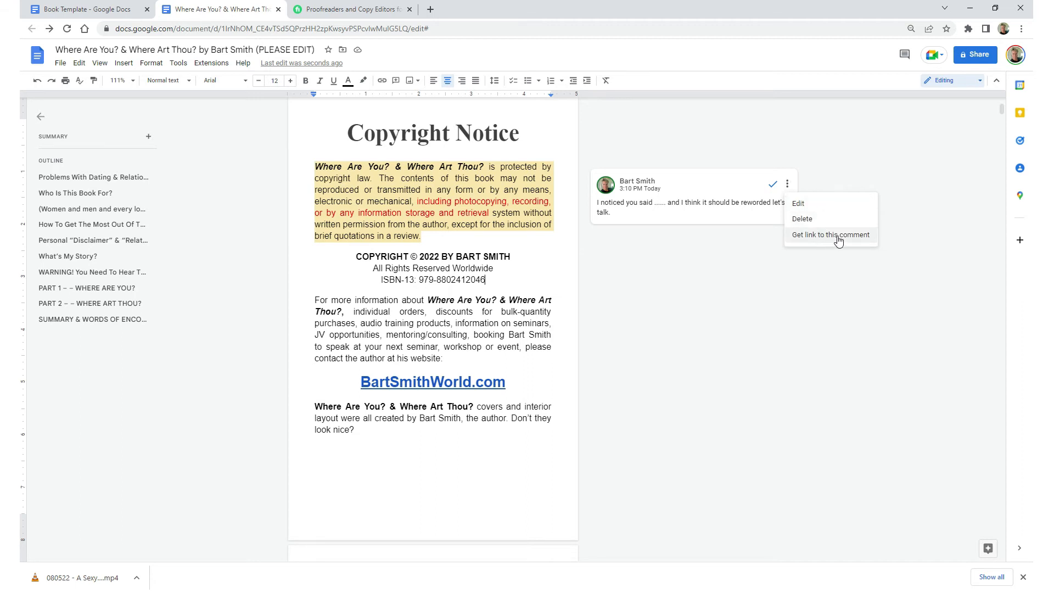
left_click(609, 240)
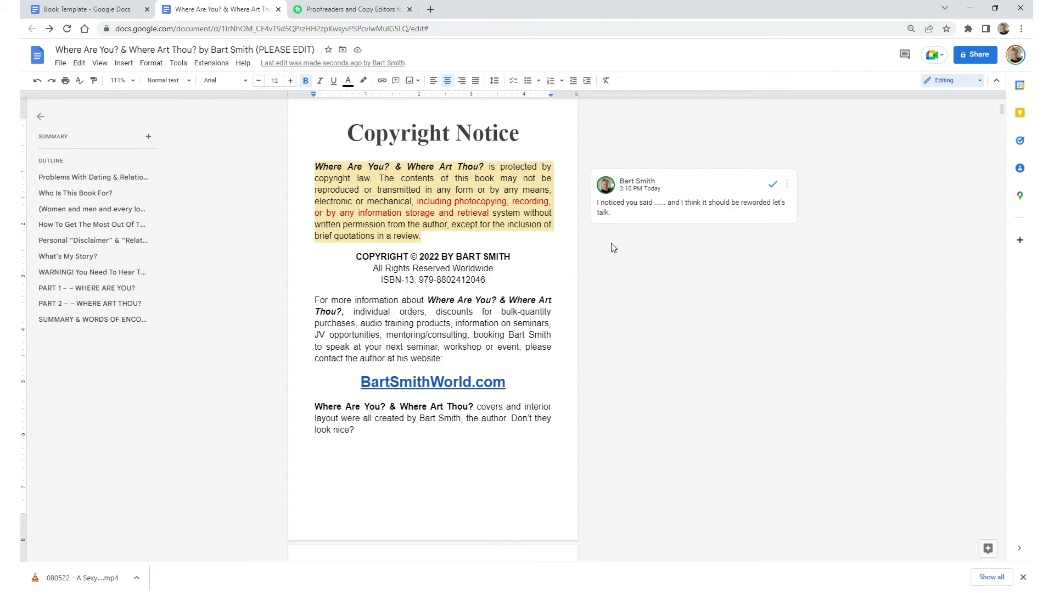
scroll(614, 248, "down", 15)
scroll(613, 248, "up", 12)
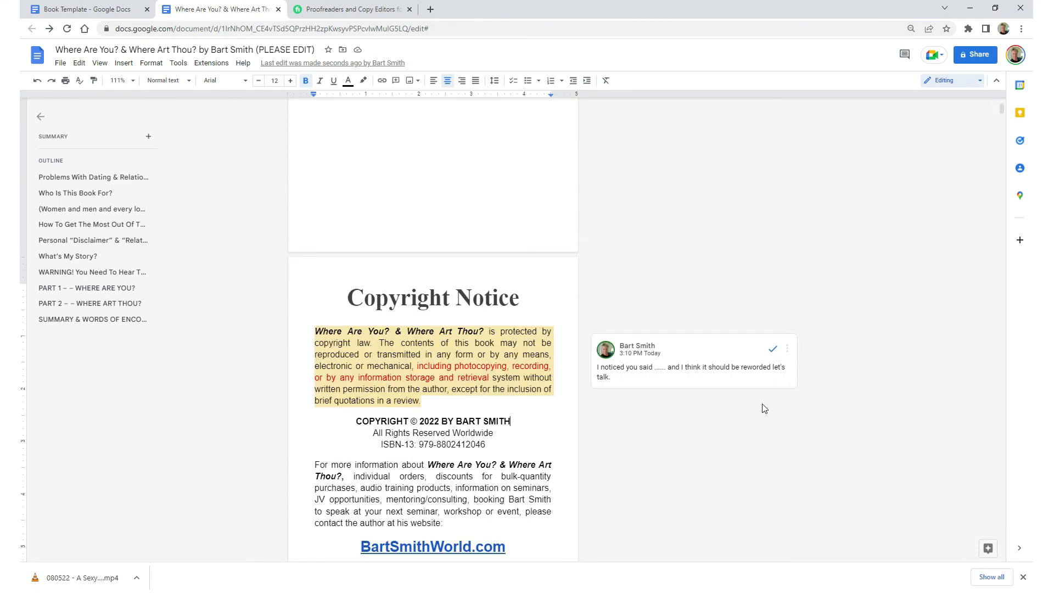
scroll(709, 418, "down", 3)
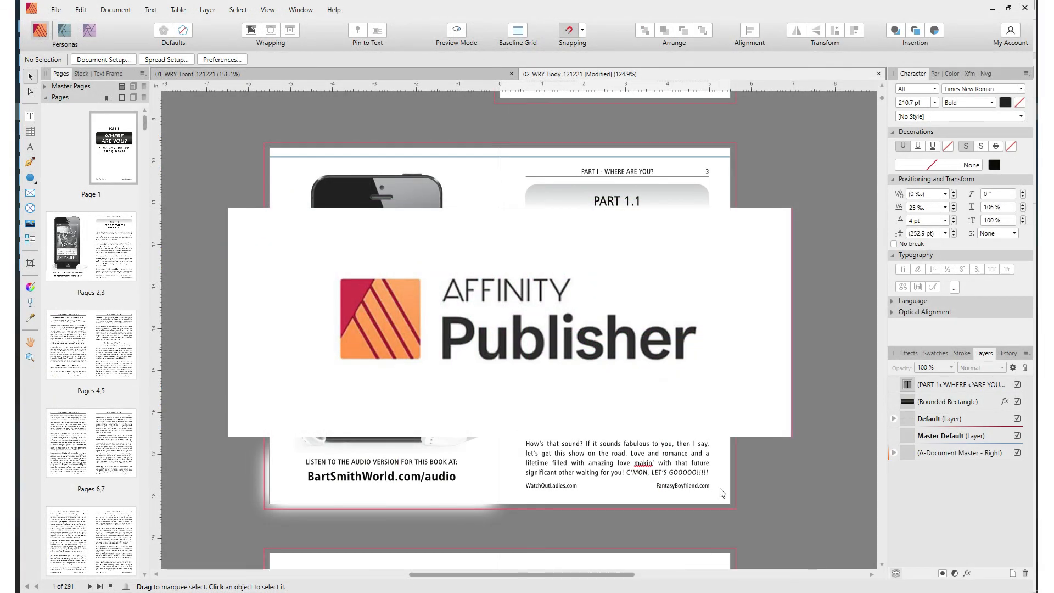
scroll(774, 502, "down", 5)
scroll(773, 502, "down", 10)
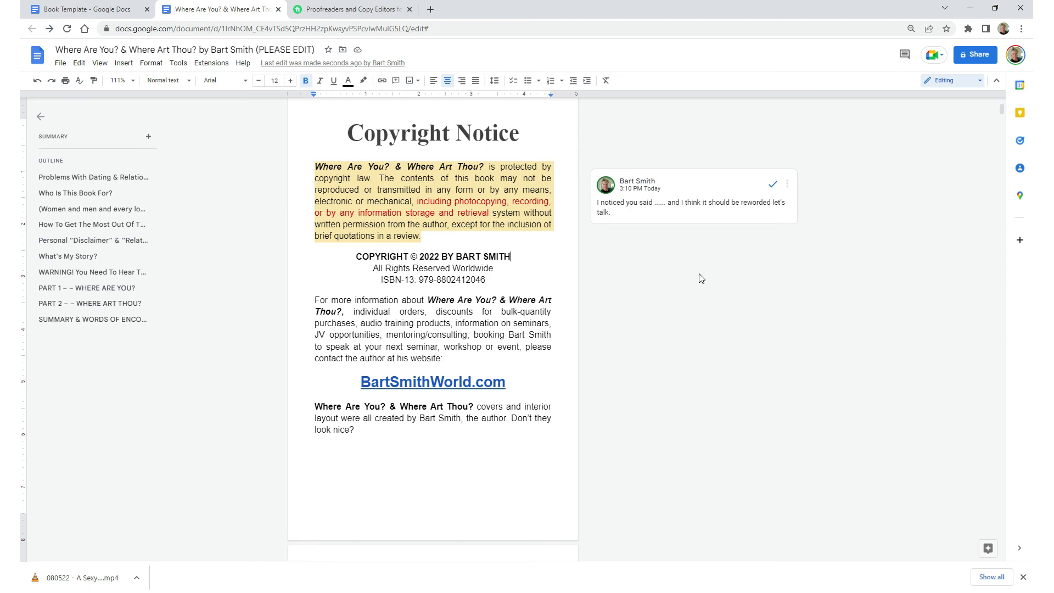
- Look through the shared manuscript from the Copyright Notice on through the Table of Contents
scroll(654, 313, "down", 10)
scroll(658, 317, "down", 10)
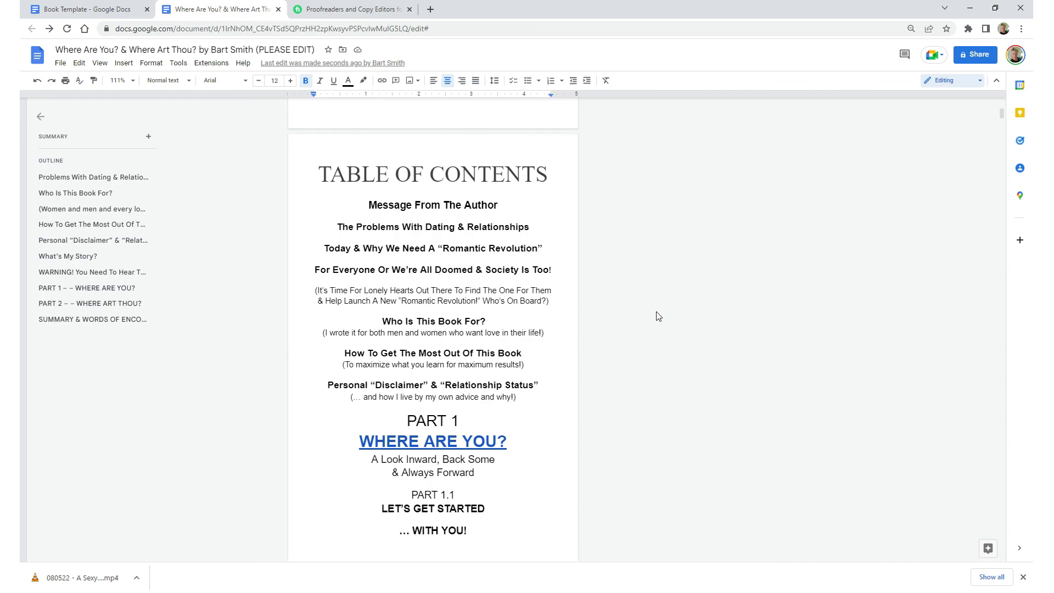
scroll(659, 317, "down", 6)
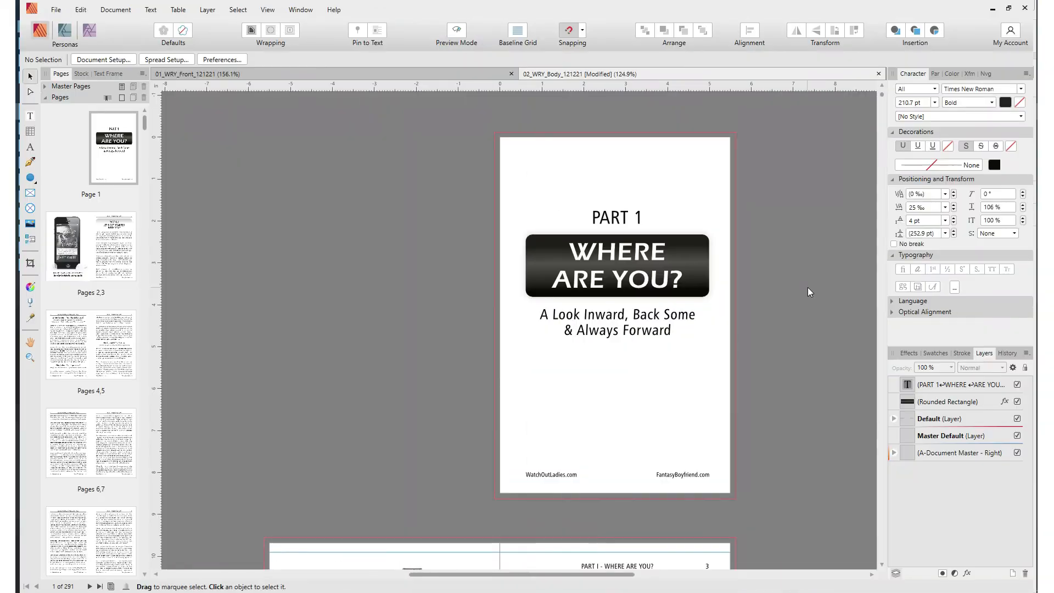
- In Affinity Publisher, examine the book body's page layout from the Part 1 title page through pages 70 and 71
scroll(808, 291, "down", 5)
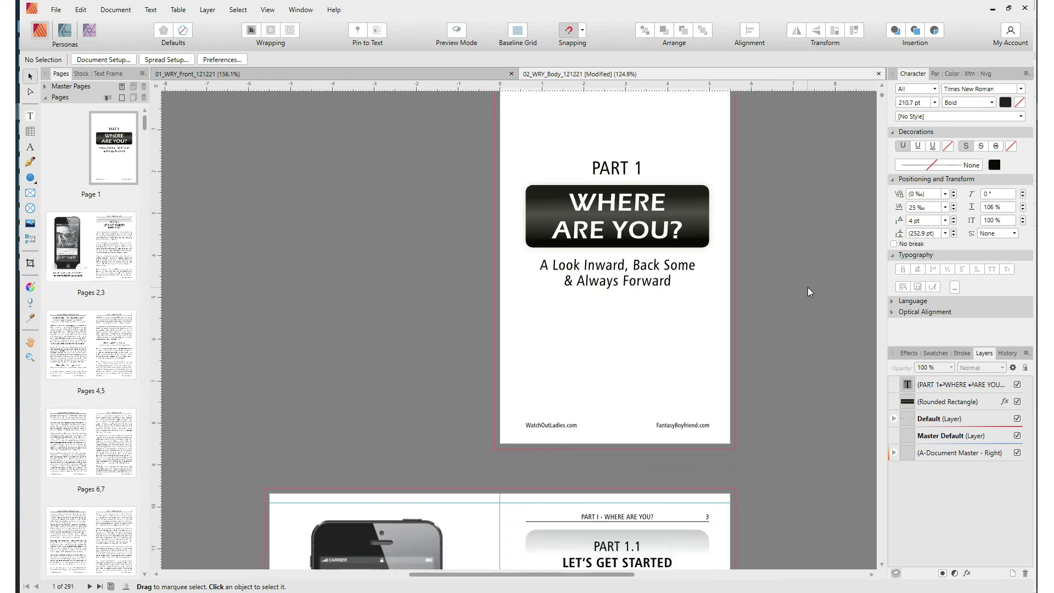
scroll(809, 289, "down", 6)
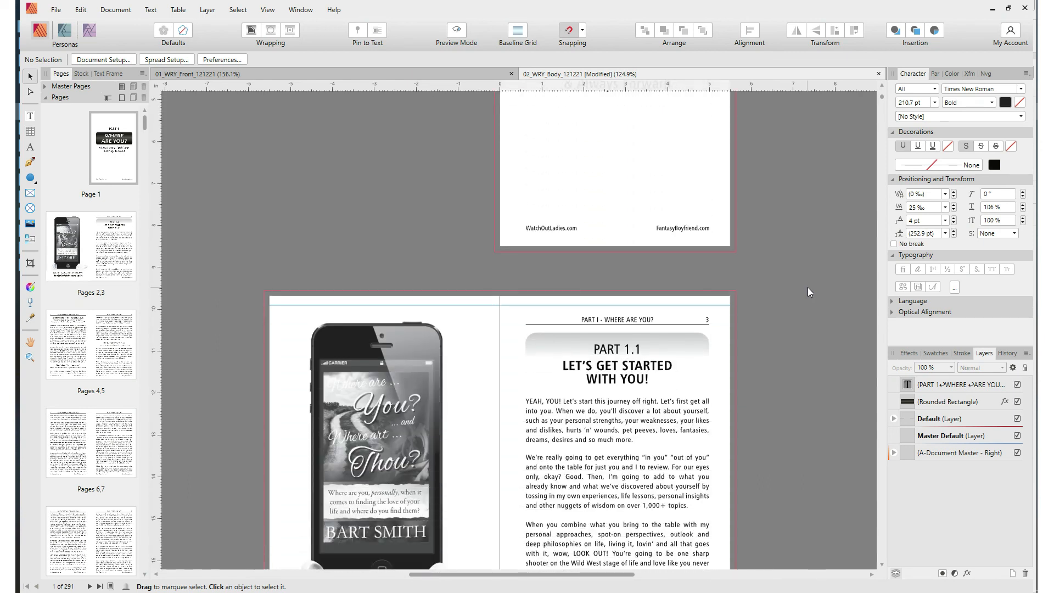
scroll(809, 291, "down", 2)
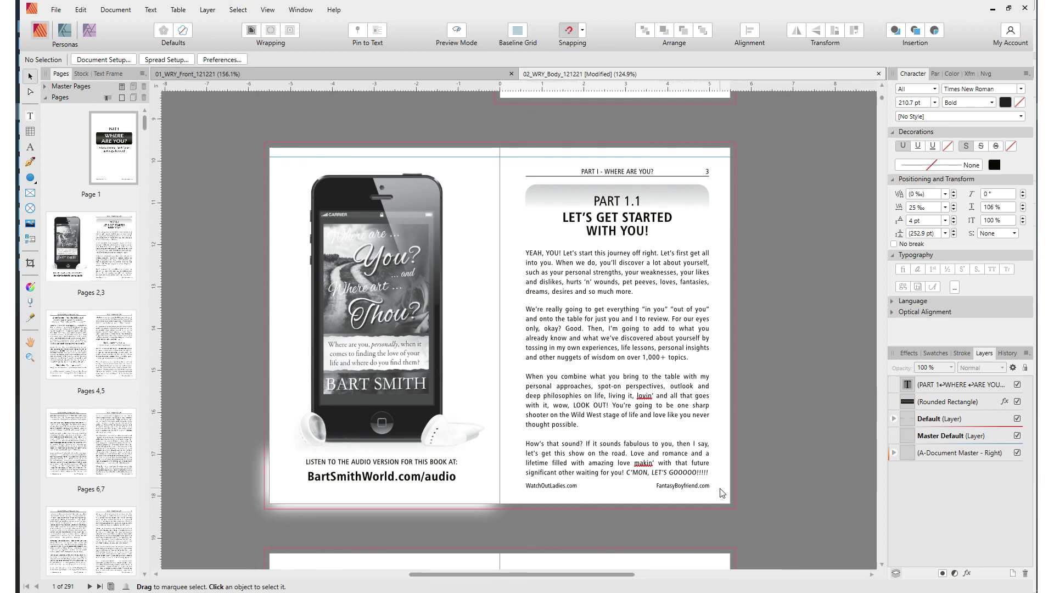
scroll(773, 502, "down", 5)
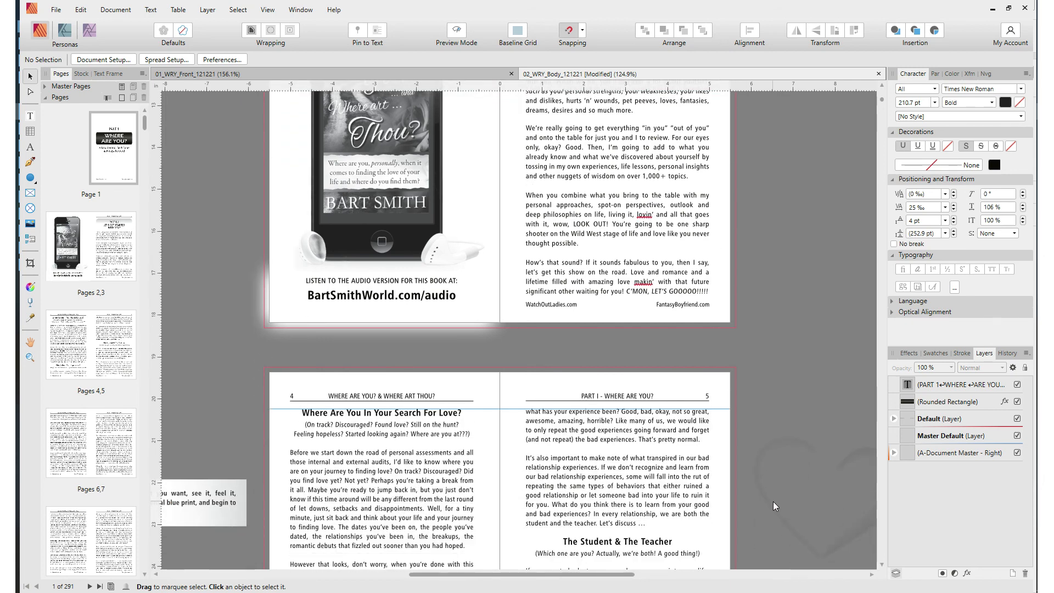
scroll(774, 502, "down", 6)
scroll(773, 502, "down", 2)
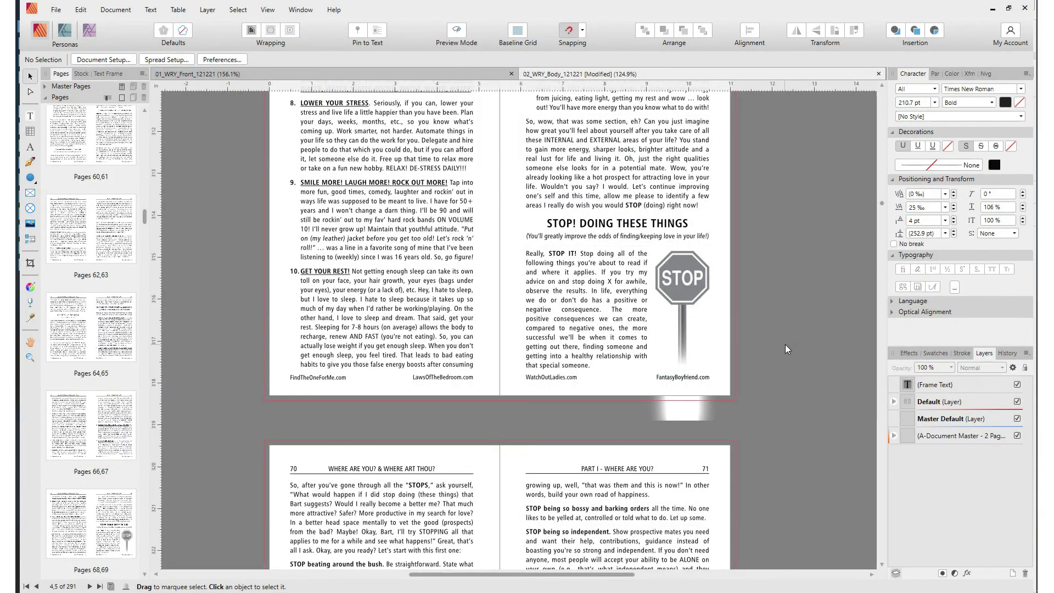
scroll(786, 344, "down", 1)
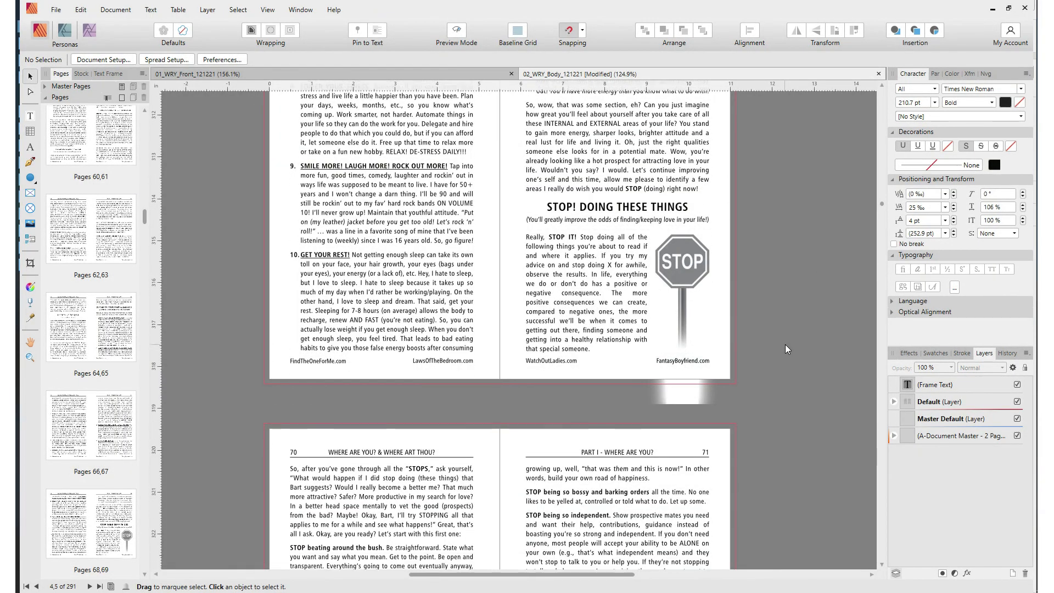
scroll(785, 350, "down", 6)
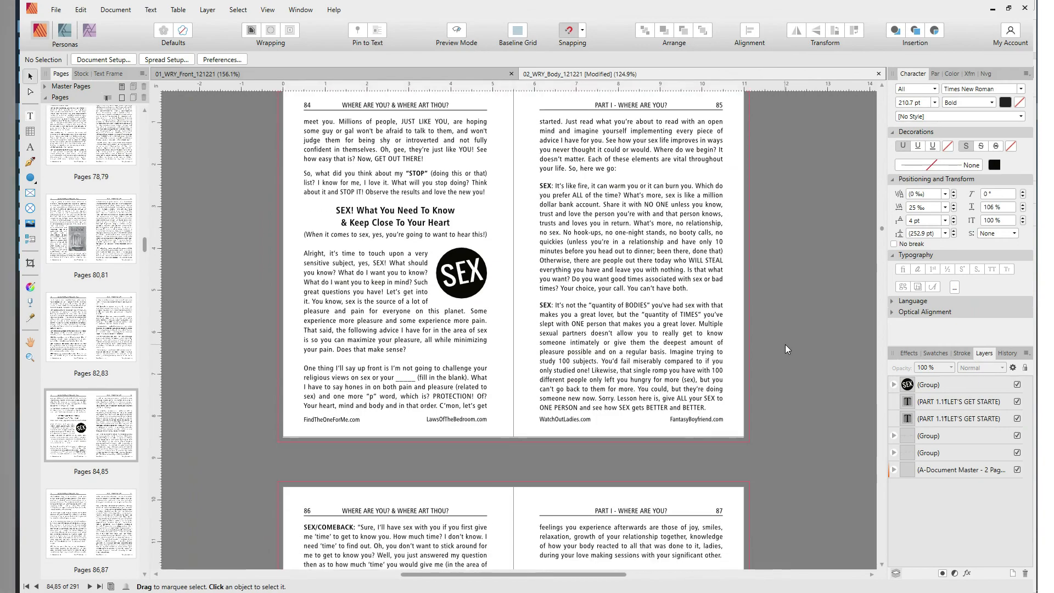
scroll(785, 344, "down", 1)
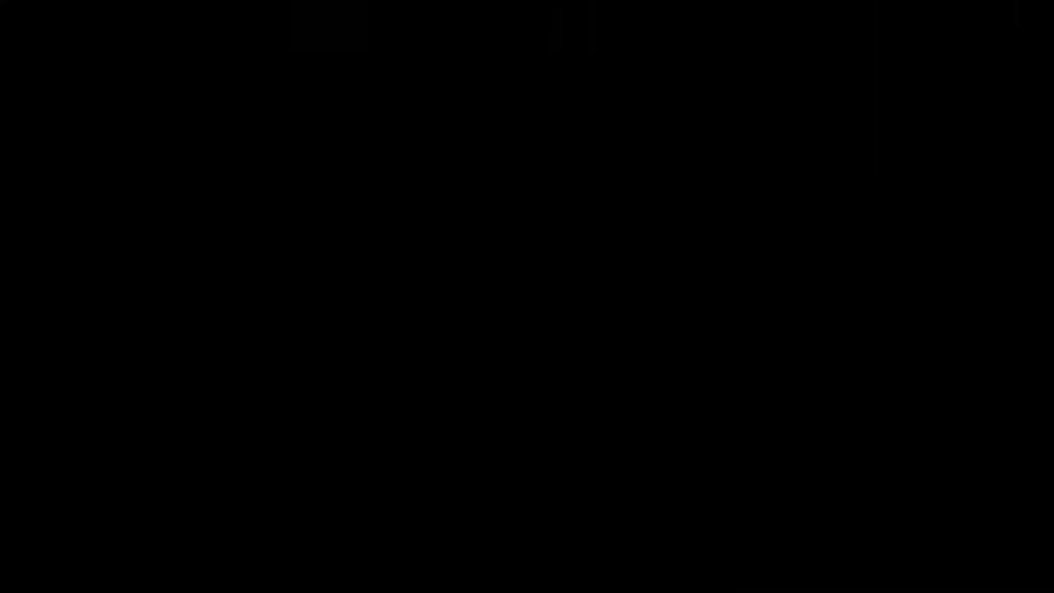